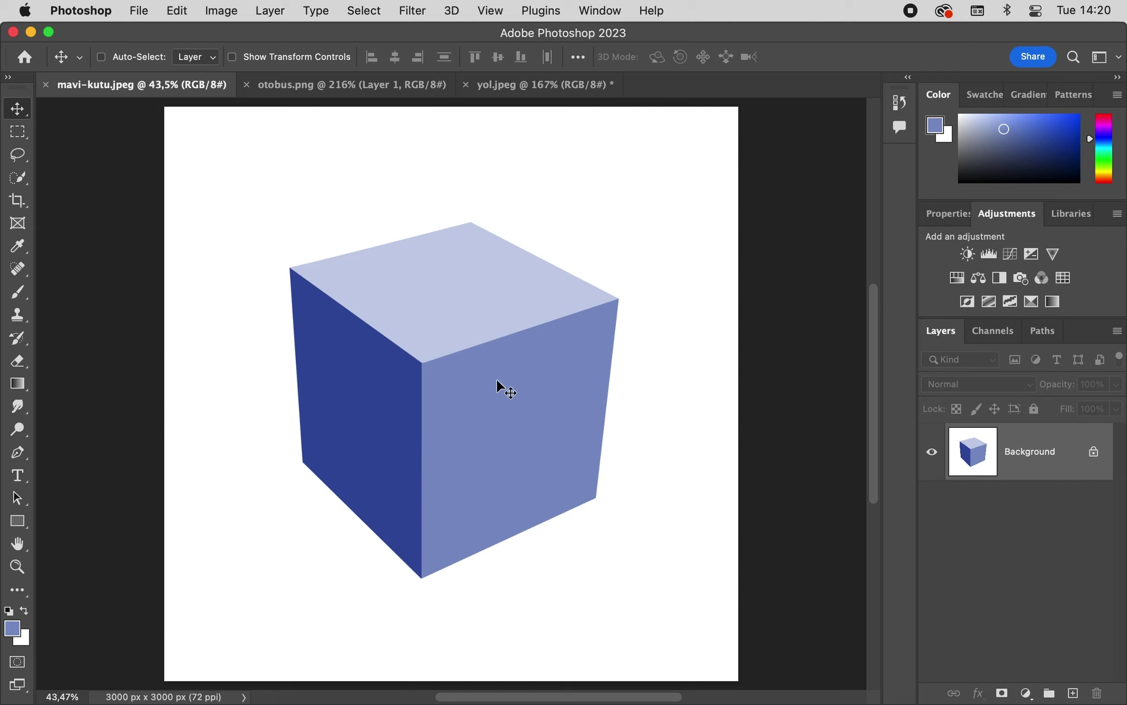
- Select the blue cube and copy it onto its own new layer with Cmd+J
{"action": "left_click", "coordinate": [363, 11]}
{"action": "left_click", "coordinate": [387, 264]}
{"action": "key", "text": "super+j"}
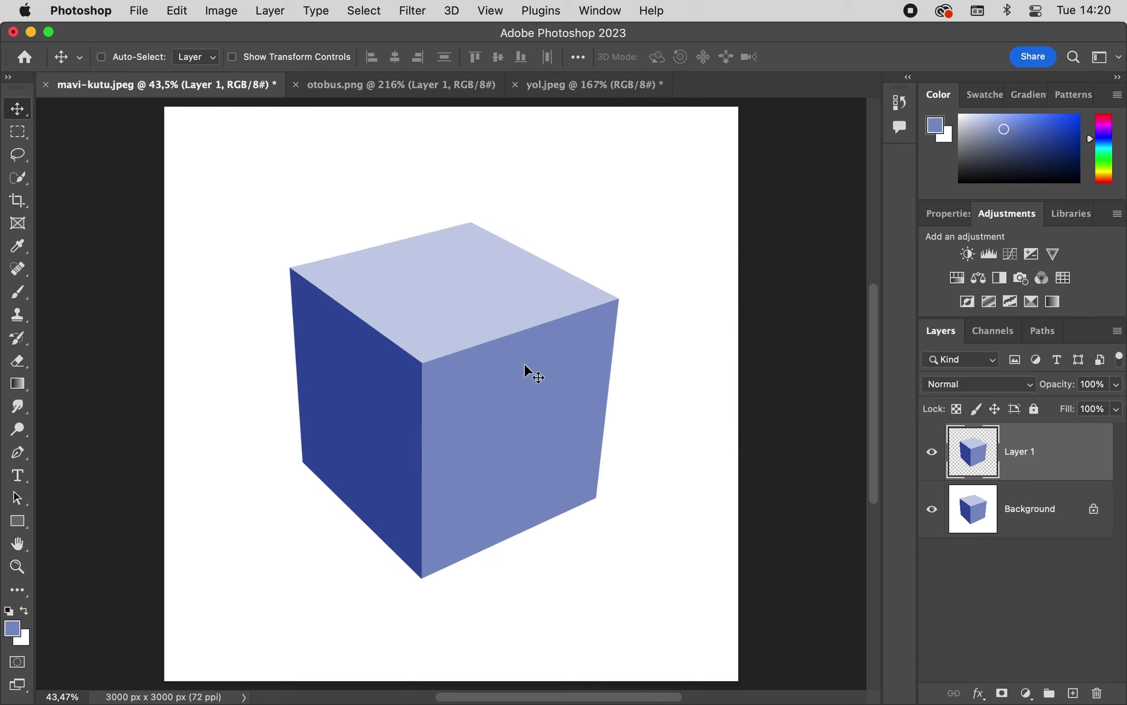
- Add a white Solid Color fill layer above the Background layer
{"action": "left_click", "coordinate": [1020, 506]}
{"action": "left_click", "coordinate": [1026, 693]}
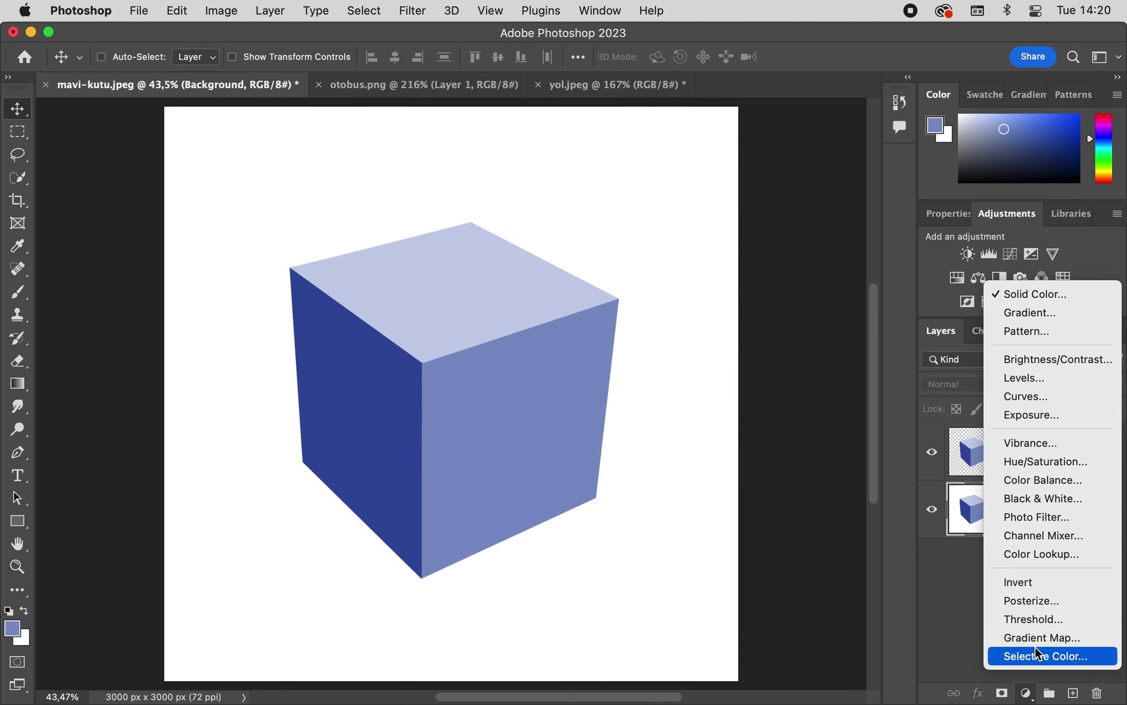
{"action": "left_click", "coordinate": [1042, 295]}
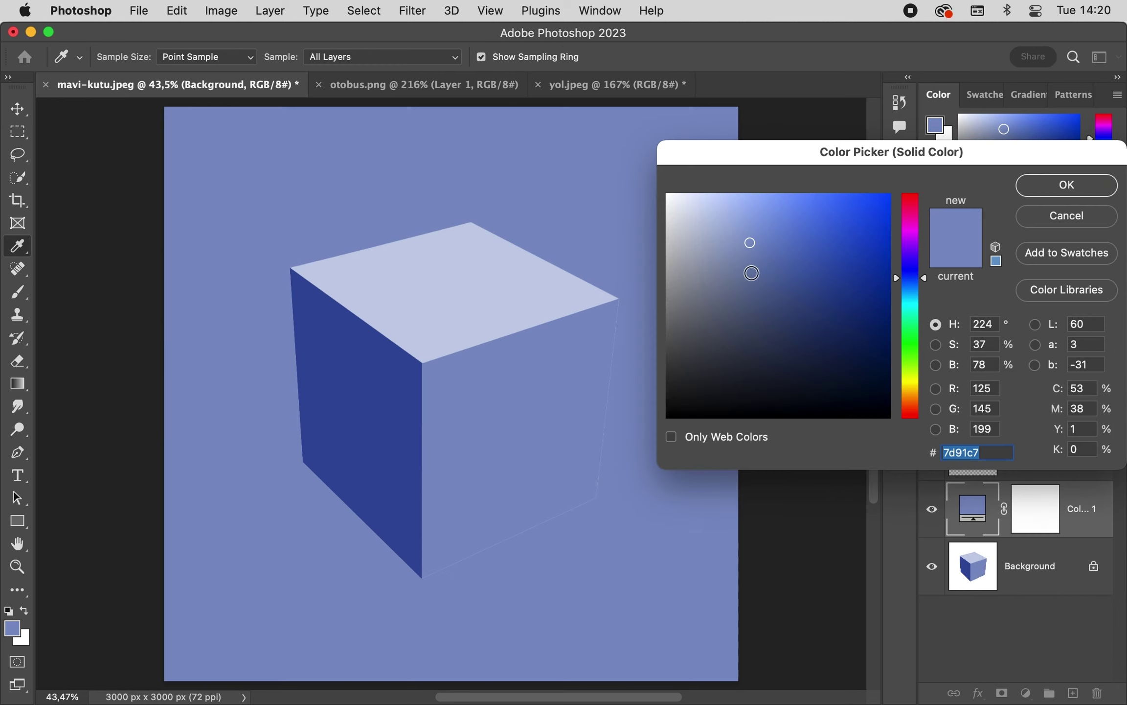
{"action": "left_click", "coordinate": [574, 146]}
{"action": "left_click", "coordinate": [1052, 187]}
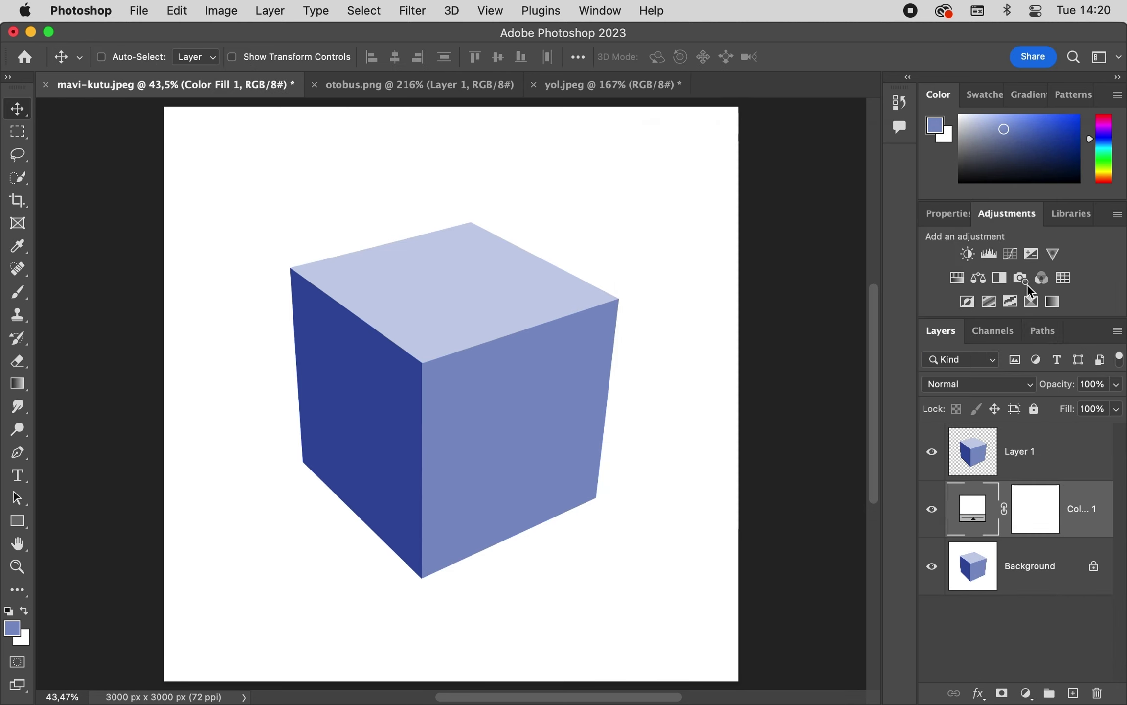
- Return to Layer 1 with the cube in place and start Edit > Perspective Warp
{"action": "left_click", "coordinate": [1024, 467]}
{"action": "left_click_drag", "start_coordinate": [540, 315], "coordinate": [528, 284]}
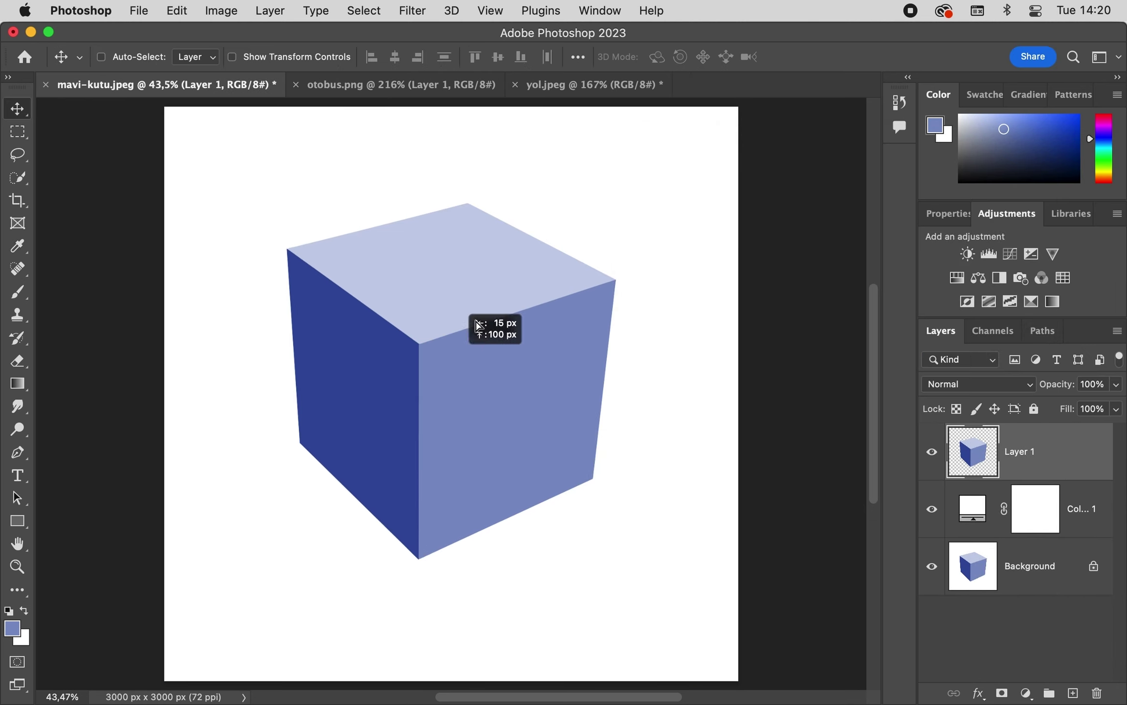
{"action": "key", "text": "ctrl+z"}
{"action": "left_click", "coordinate": [176, 11]}
{"action": "left_click", "coordinate": [220, 435]}
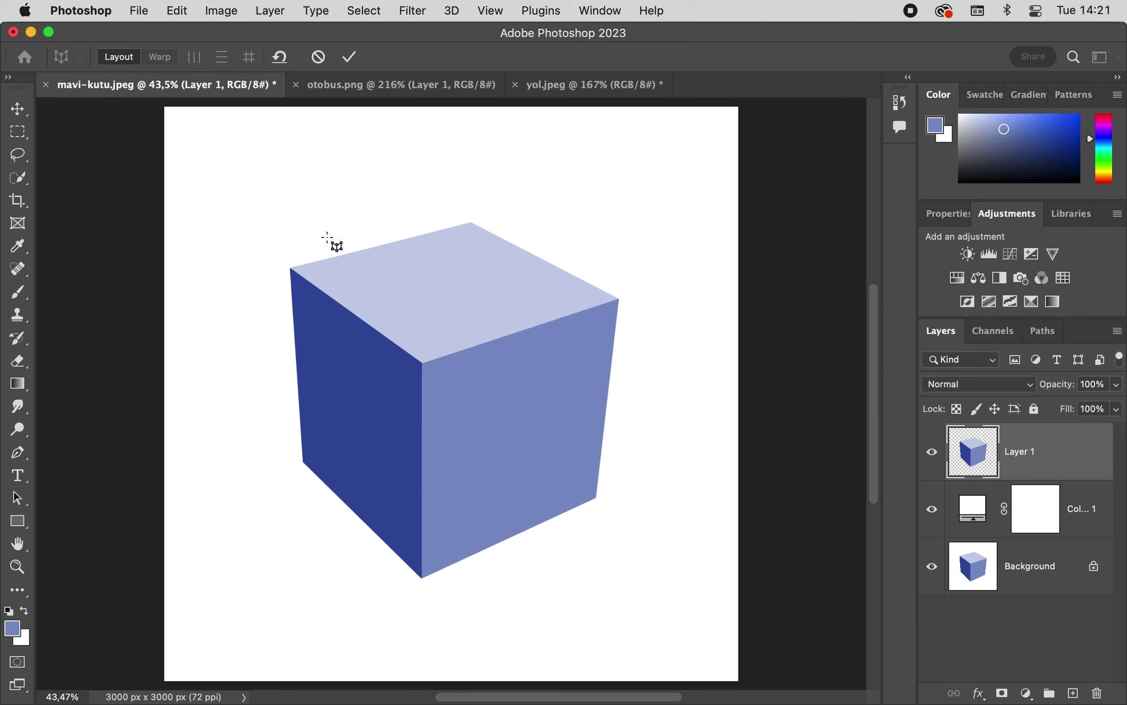
- Draw a perspective plane and pin its four corners to the cube's top face
{"action": "left_click_drag", "start_coordinate": [288, 226], "coordinate": [583, 356]}
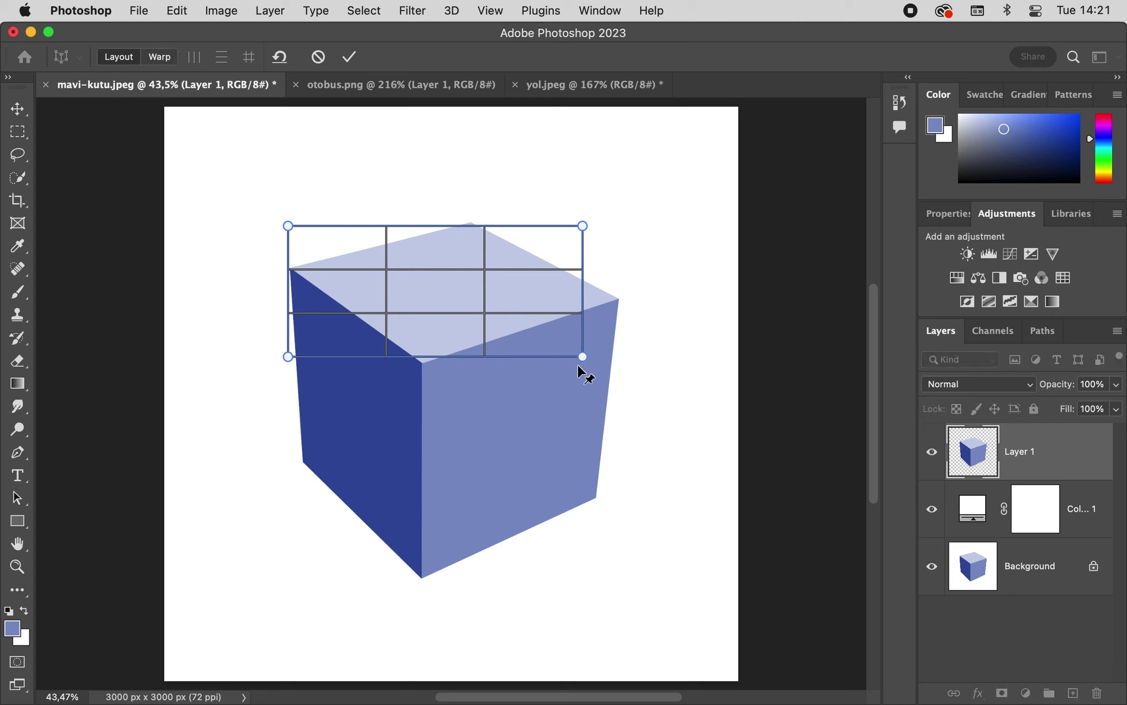
{"action": "left_click_drag", "start_coordinate": [289, 226], "coordinate": [290, 268]}
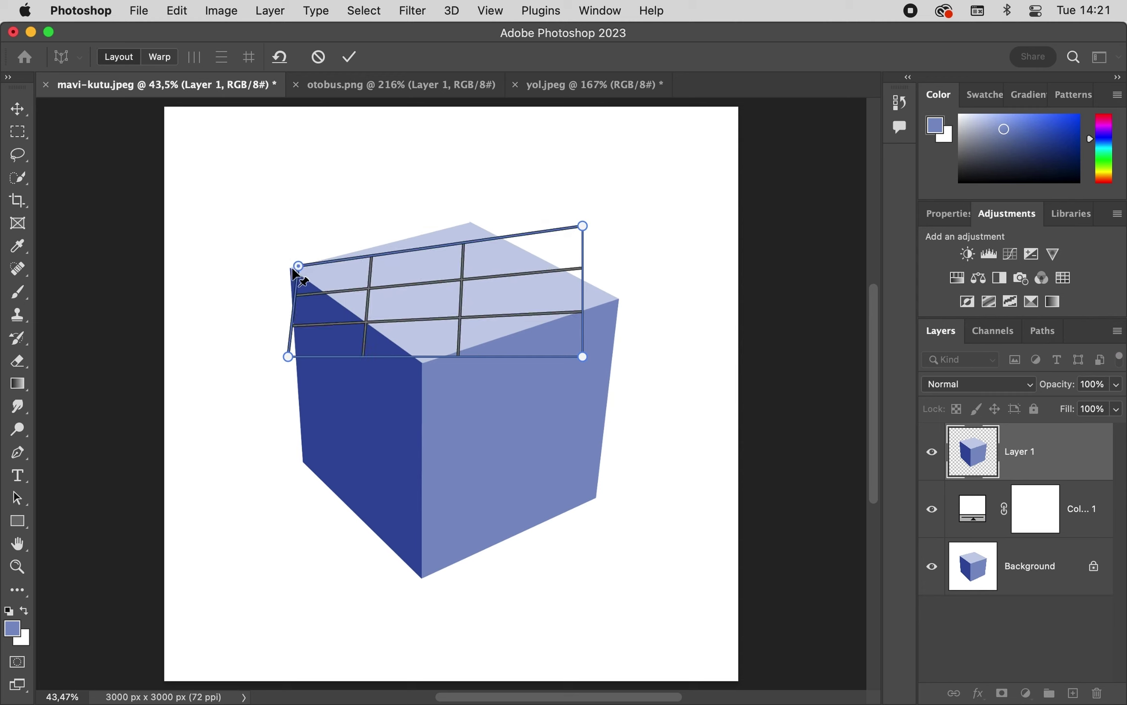
{"action": "left_click_drag", "start_coordinate": [583, 226], "coordinate": [467, 224]}
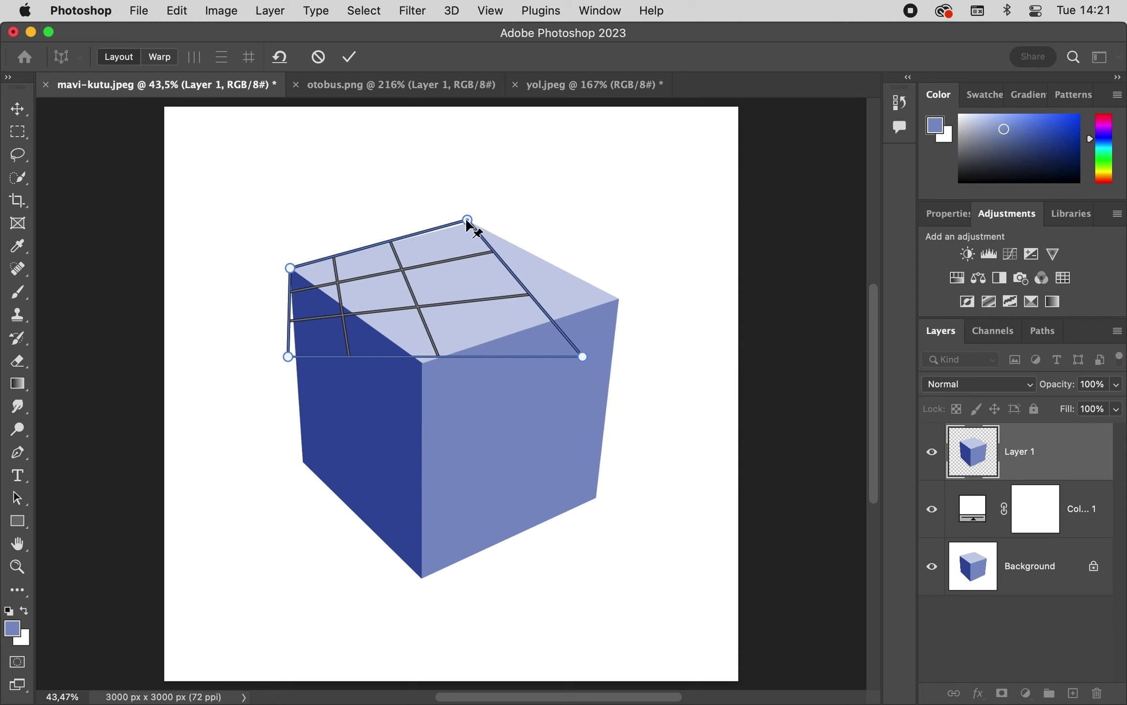
{"action": "left_click_drag", "start_coordinate": [583, 357], "coordinate": [621, 297]}
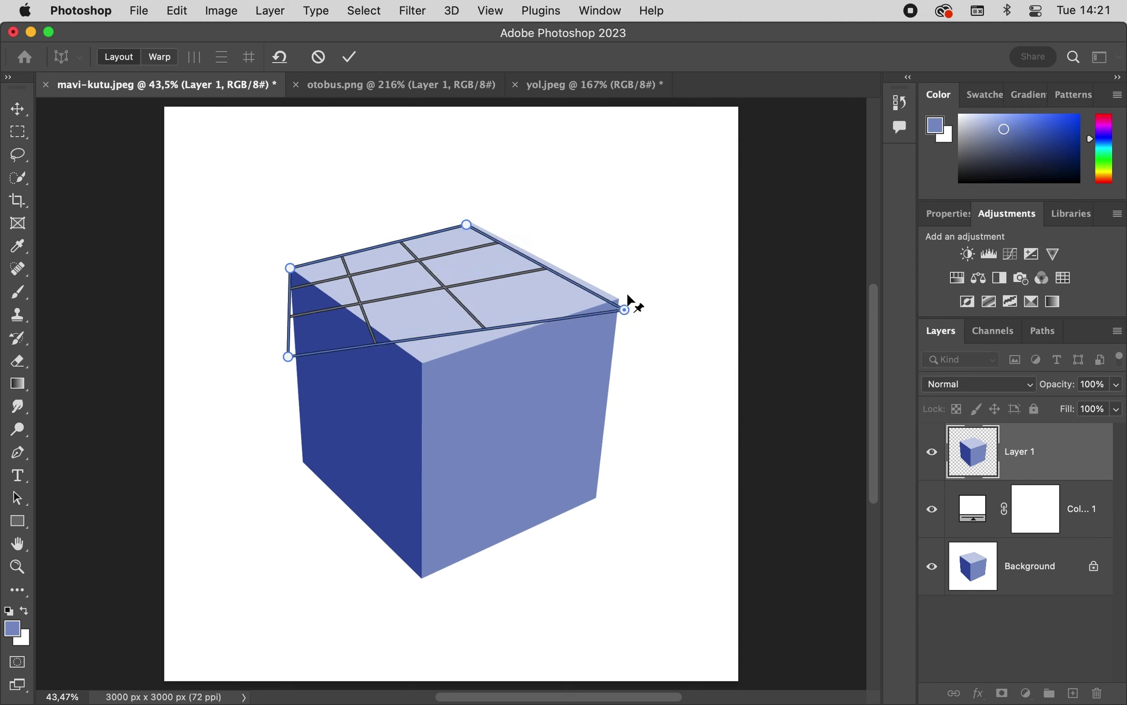
{"action": "left_click_drag", "start_coordinate": [288, 357], "coordinate": [423, 362]}
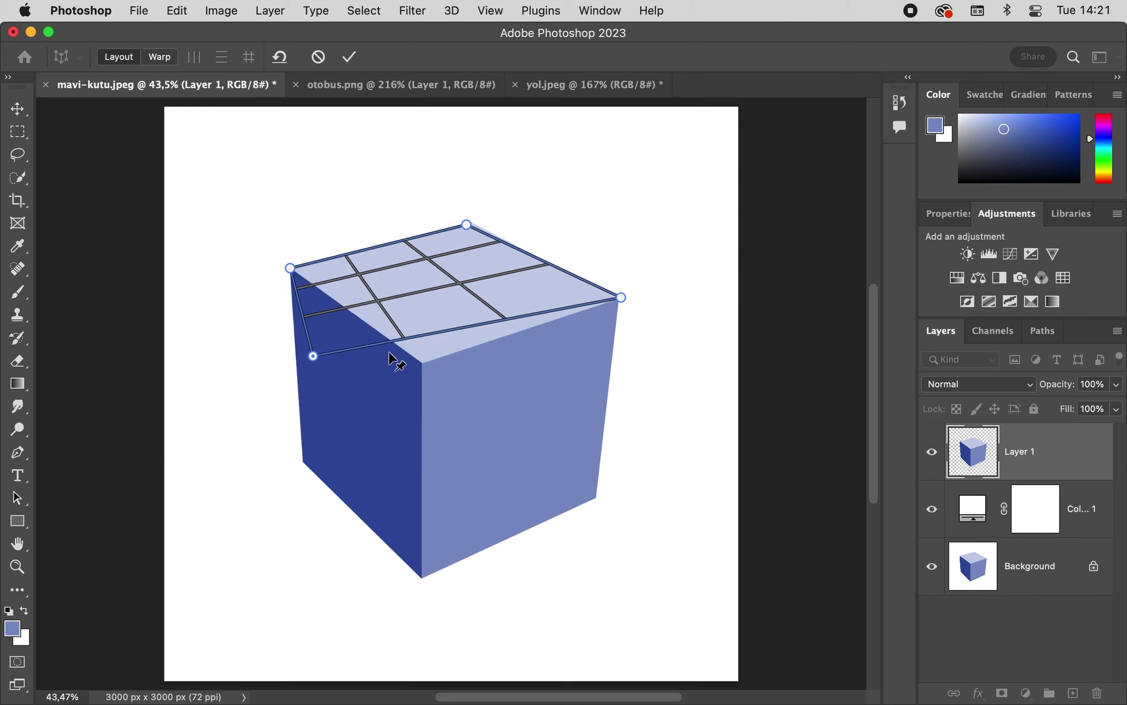
{"action": "left_click_drag", "start_coordinate": [466, 225], "coordinate": [471, 219]}
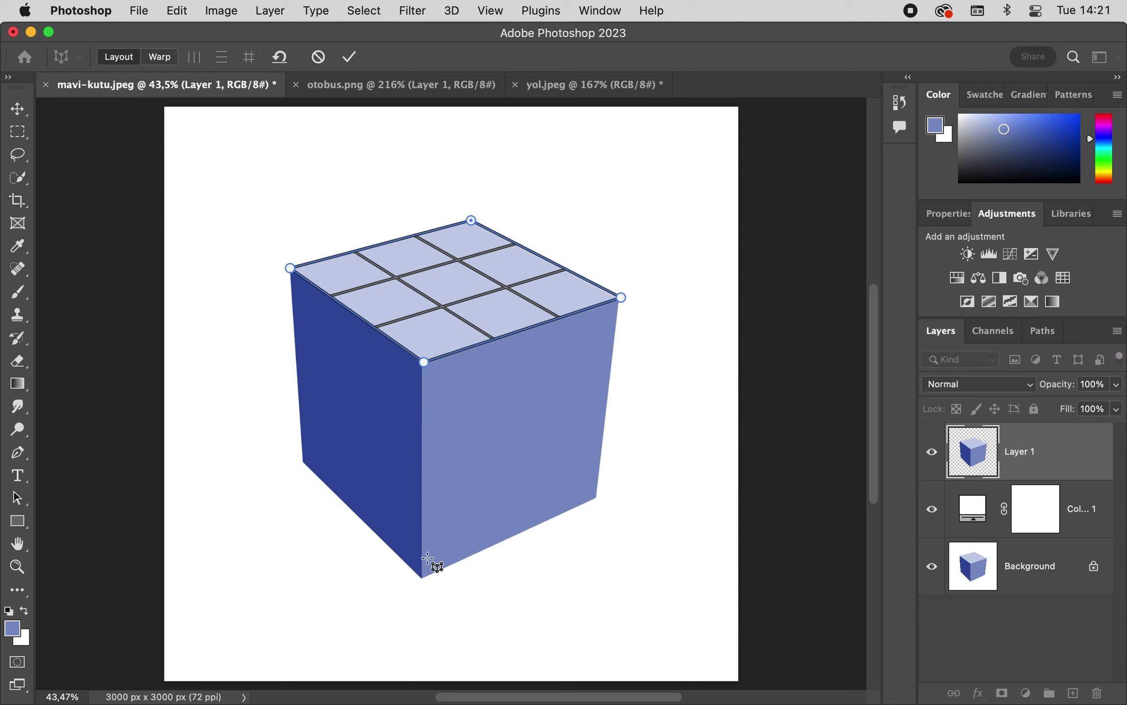
- Draw planes over the cube's right and left faces, snapping their corners to the cube
{"action": "left_click_drag", "start_coordinate": [427, 557], "coordinate": [605, 318]}
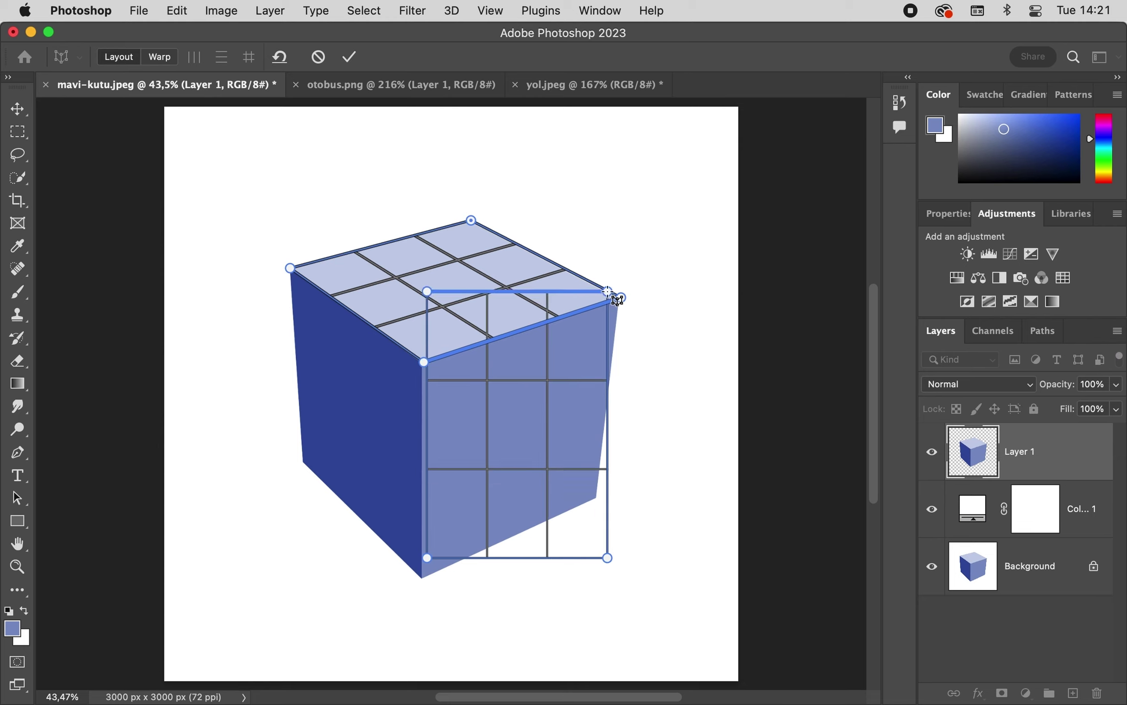
{"action": "mouse_move", "coordinate": [605, 318]}
{"action": "left_mouse_down"}
{"action": "mouse_move", "coordinate": [596, 338]}
{"action": "mouse_move", "coordinate": [601, 301]}
{"action": "left_mouse_up"}
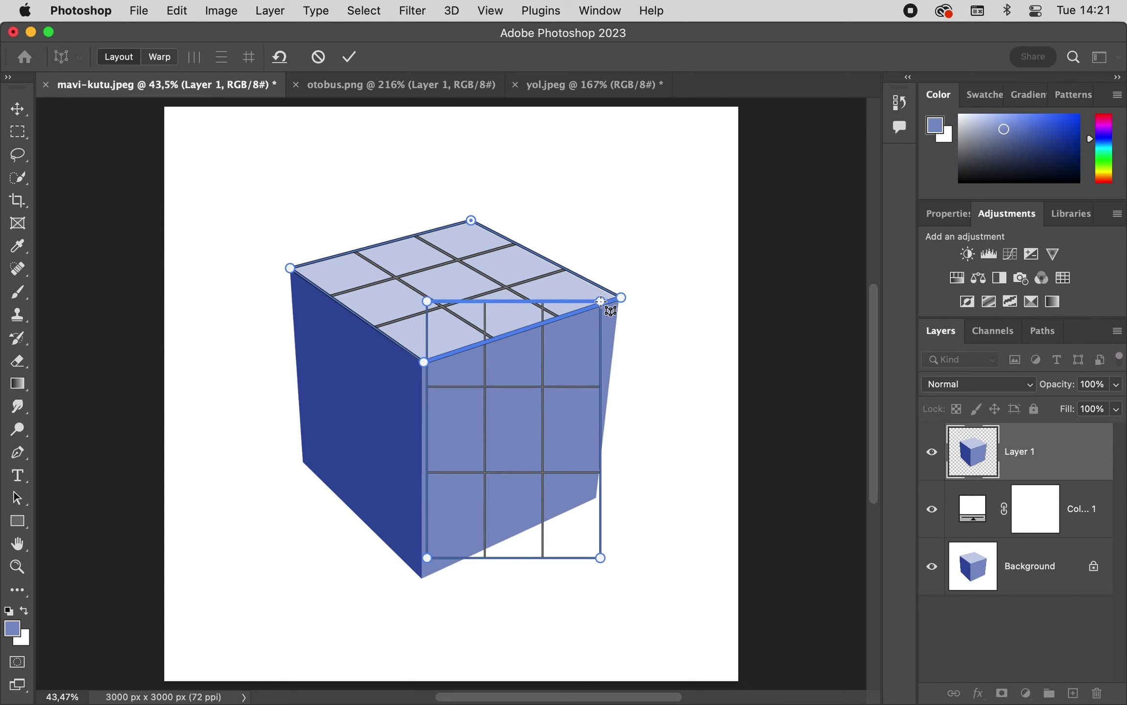
{"action": "left_click_drag", "start_coordinate": [601, 301], "coordinate": [602, 302]}
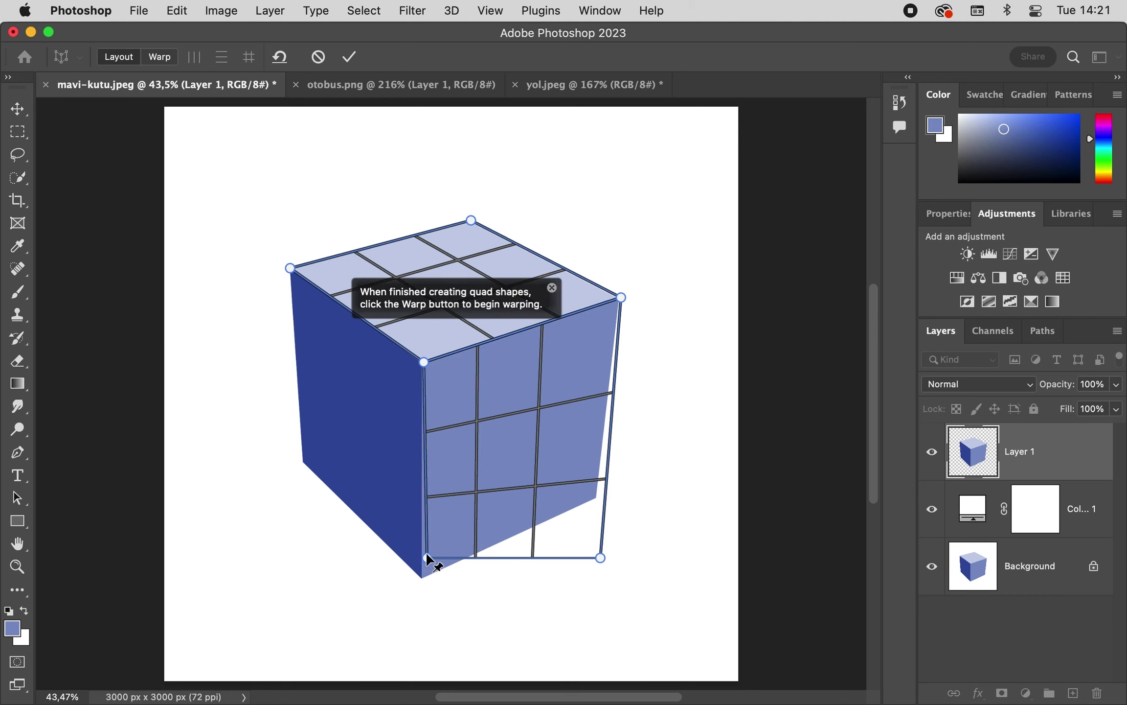
{"action": "left_click_drag", "start_coordinate": [426, 556], "coordinate": [422, 579]}
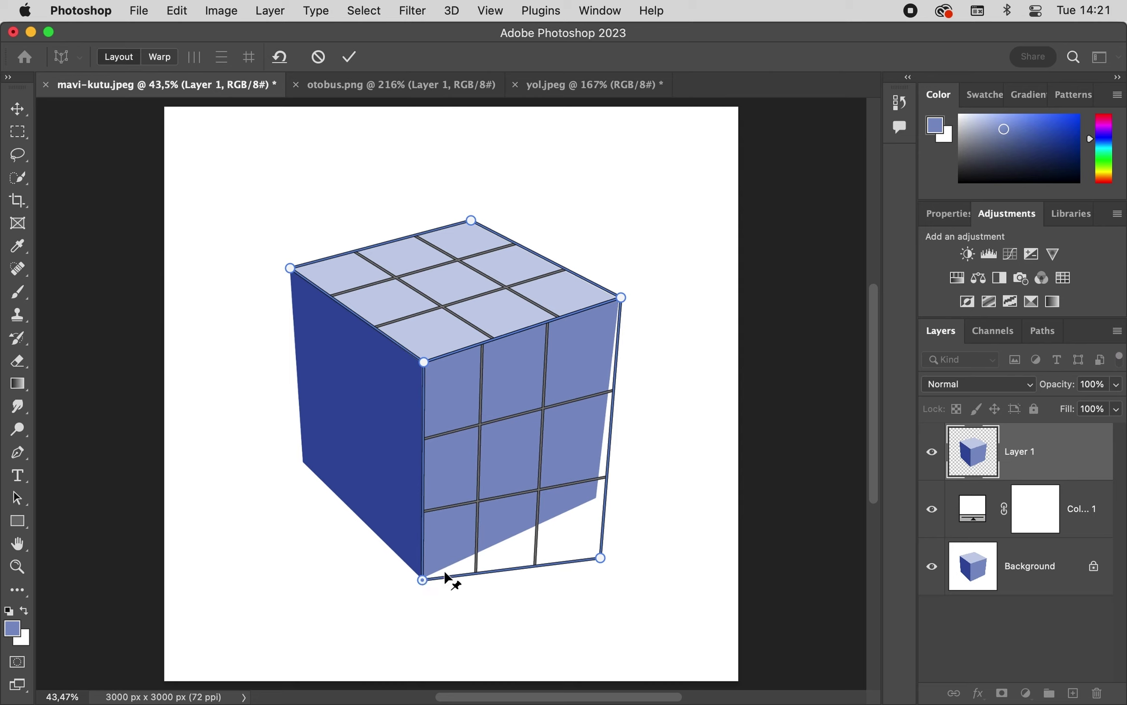
{"action": "left_click_drag", "start_coordinate": [601, 558], "coordinate": [597, 496]}
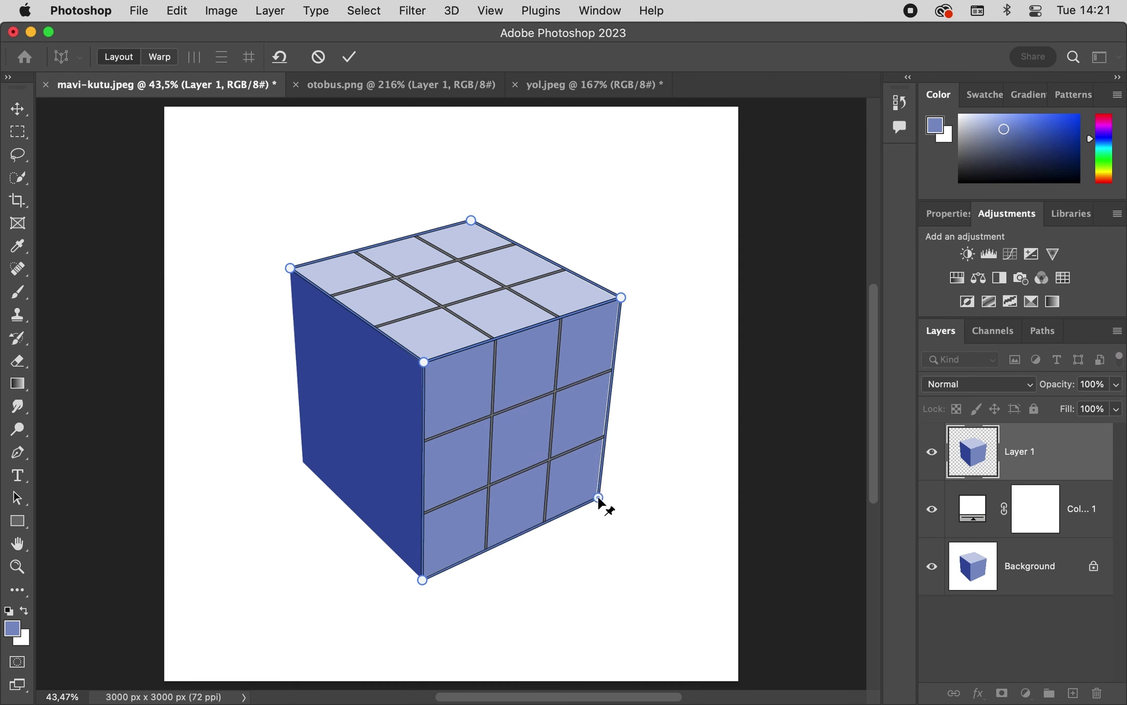
{"action": "mouse_move", "coordinate": [306, 474]}
{"action": "left_mouse_down"}
{"action": "mouse_move", "coordinate": [415, 341]}
{"action": "mouse_move", "coordinate": [423, 362]}
{"action": "left_mouse_up"}
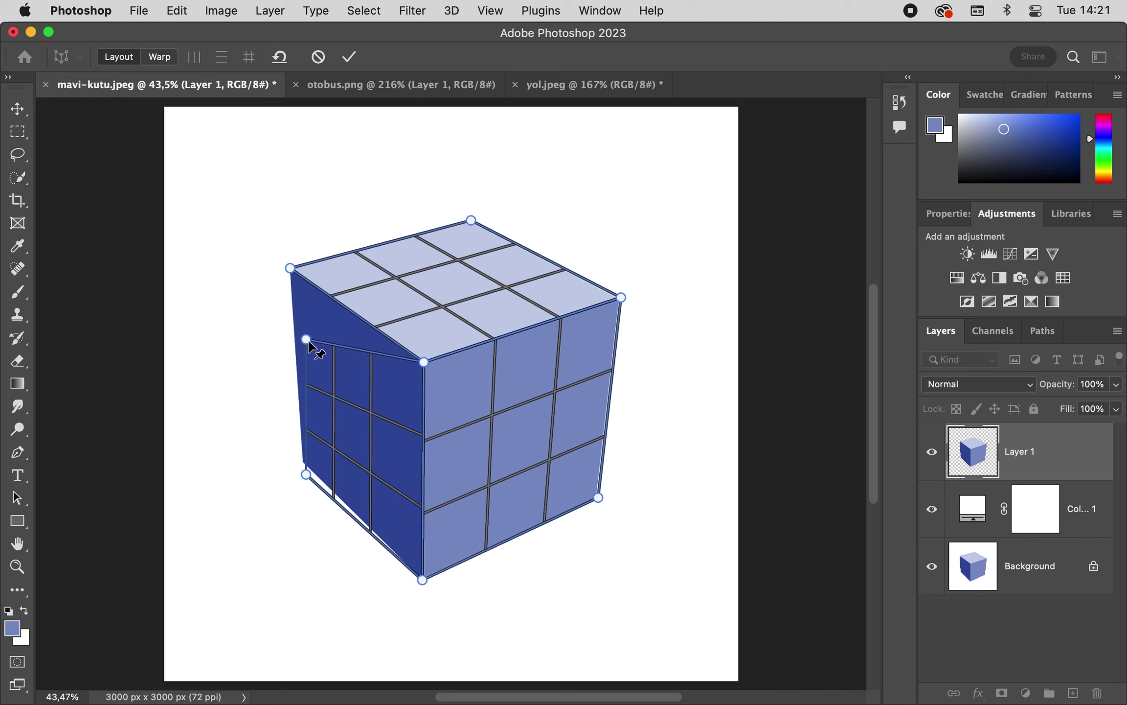
{"action": "left_click_drag", "start_coordinate": [306, 342], "coordinate": [290, 268]}
{"action": "left_click_drag", "start_coordinate": [306, 474], "coordinate": [304, 461]}
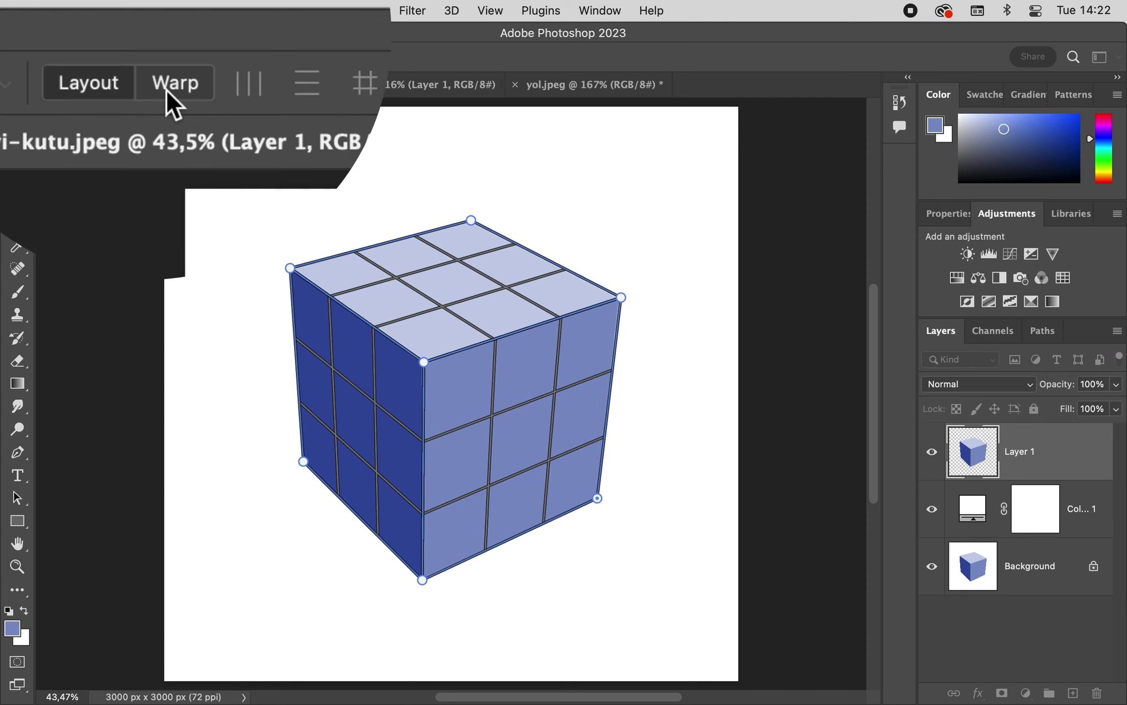
- In Warp mode, adjust the cube's corner pins to reshape its faces
{"action": "left_click", "coordinate": [157, 59]}
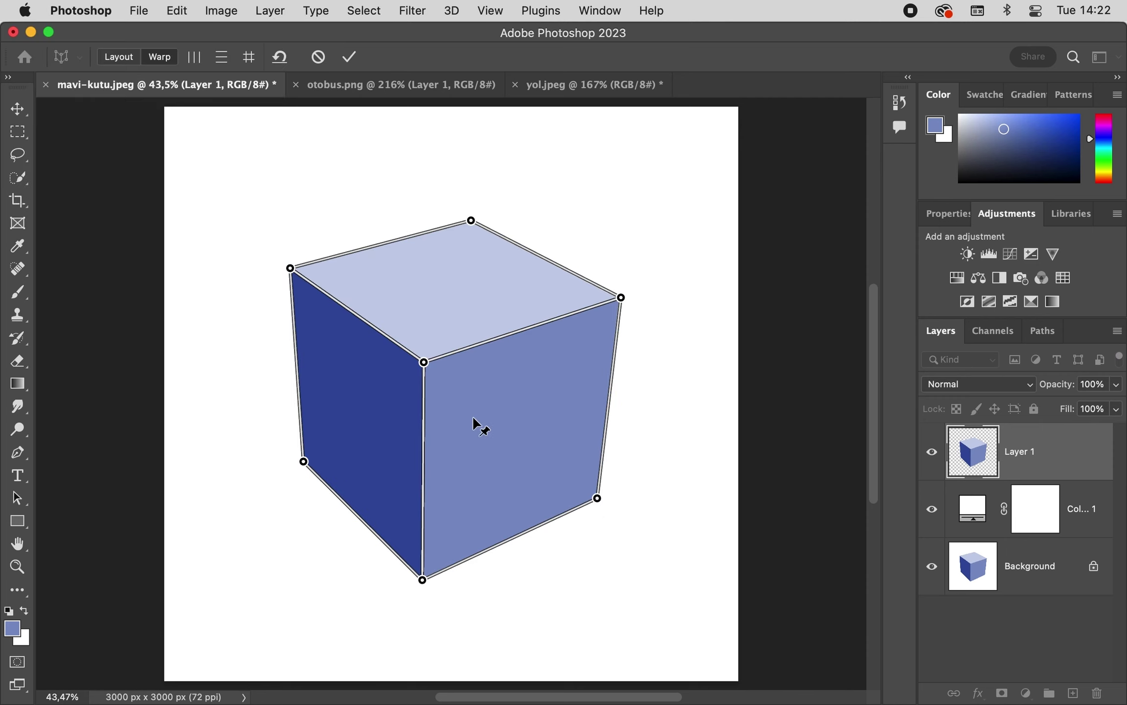
{"action": "left_click_drag", "start_coordinate": [423, 362], "coordinate": [426, 339]}
{"action": "left_click_drag", "start_coordinate": [422, 580], "coordinate": [419, 562]}
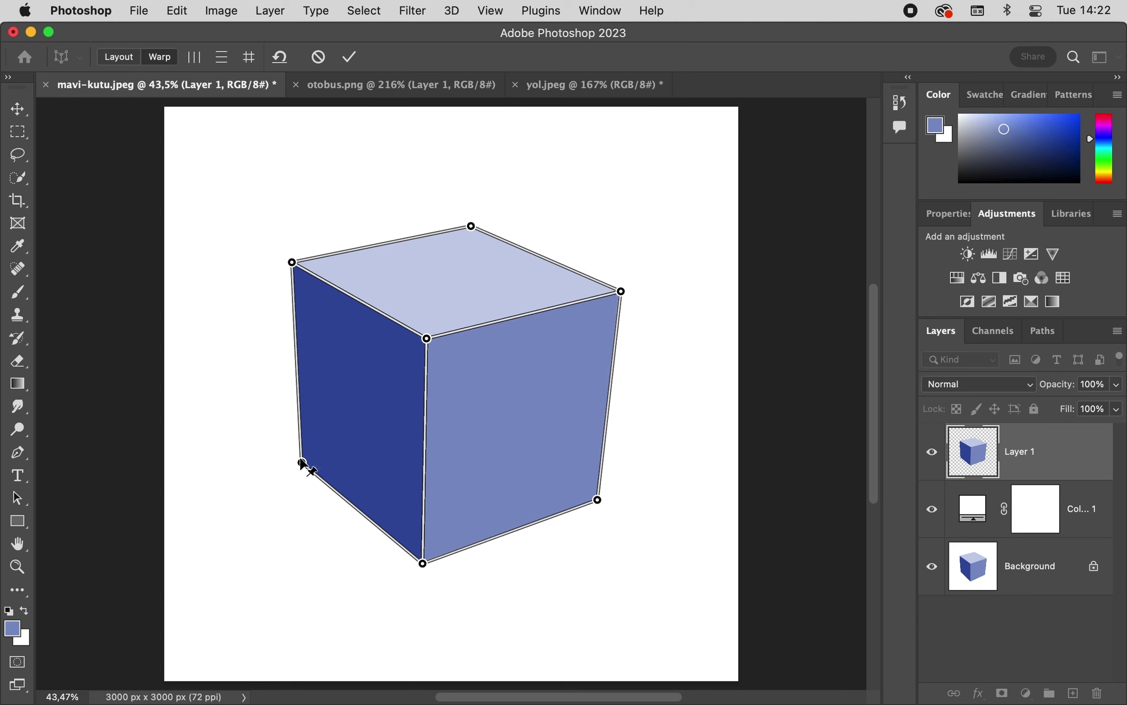
{"action": "left_click_drag", "start_coordinate": [303, 461], "coordinate": [300, 443]}
{"action": "left_click_drag", "start_coordinate": [294, 259], "coordinate": [298, 259]}
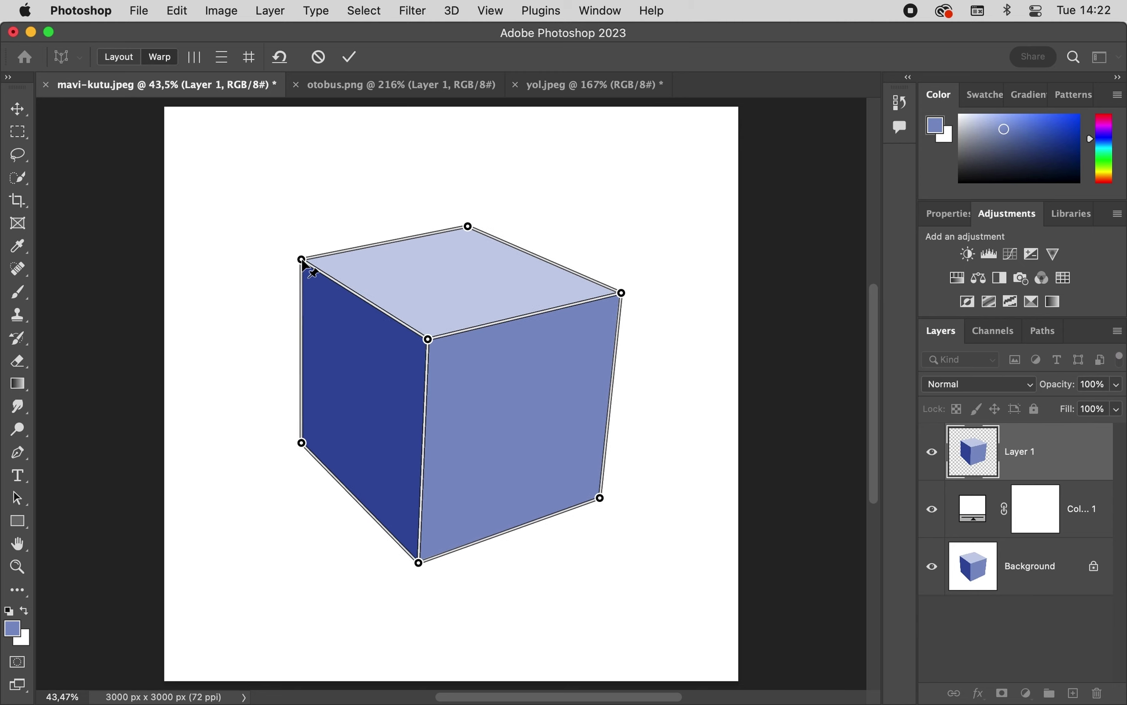
{"action": "left_click_drag", "start_coordinate": [427, 340], "coordinate": [421, 445]}
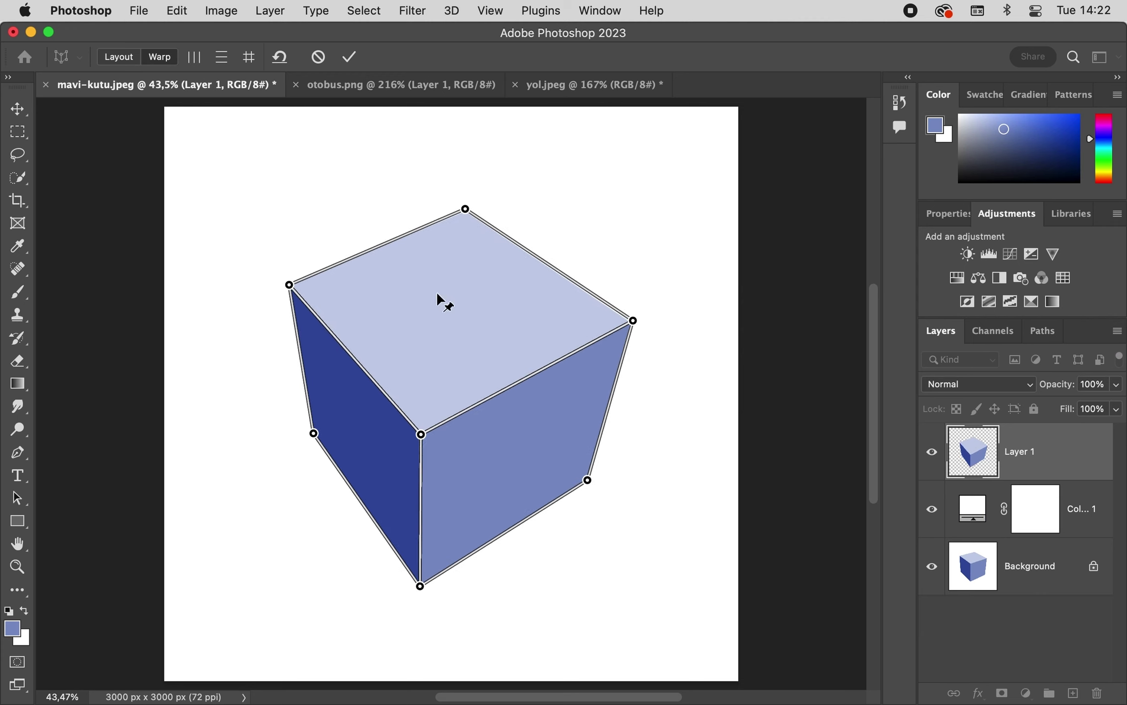
{"action": "left_click_drag", "start_coordinate": [420, 447], "coordinate": [433, 299]}
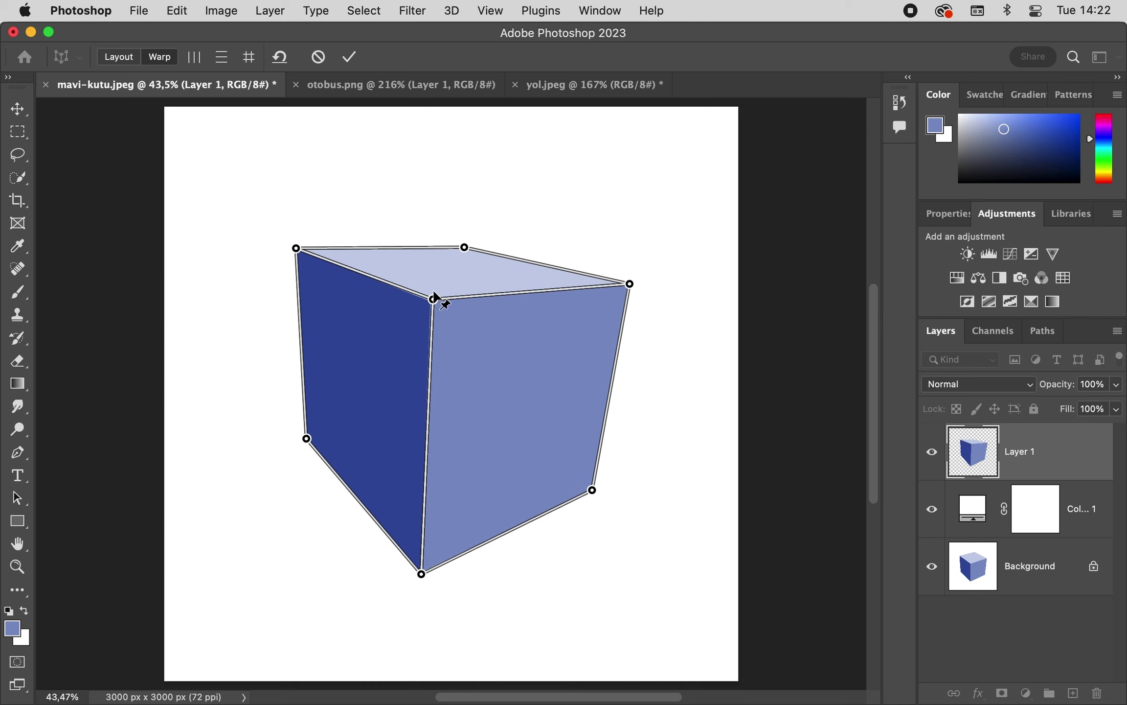
{"action": "mouse_move", "coordinate": [421, 573]}
{"action": "left_mouse_down"}
{"action": "mouse_move", "coordinate": [426, 532]}
{"action": "mouse_move", "coordinate": [421, 570]}
{"action": "left_mouse_up"}
- Raise the top corners and lower the bottom corners into a taller box, then commit the warp
{"action": "left_click_drag", "start_coordinate": [295, 249], "coordinate": [305, 217]}
{"action": "left_click_drag", "start_coordinate": [464, 244], "coordinate": [474, 191]}
{"action": "left_click_drag", "start_coordinate": [626, 271], "coordinate": [626, 238]}
{"action": "left_click_drag", "start_coordinate": [436, 307], "coordinate": [436, 280]}
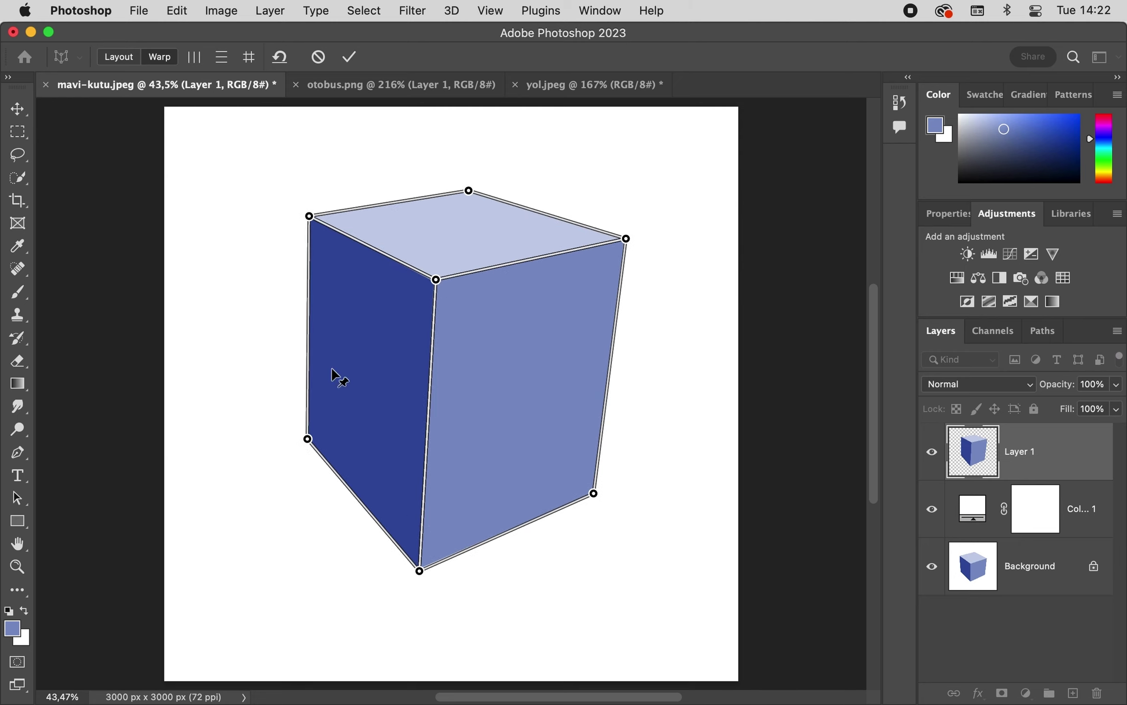
{"action": "left_click_drag", "start_coordinate": [308, 438], "coordinate": [307, 463]}
{"action": "left_click_drag", "start_coordinate": [593, 493], "coordinate": [591, 515]}
{"action": "left_click_drag", "start_coordinate": [420, 570], "coordinate": [426, 589]}
{"action": "left_click_drag", "start_coordinate": [314, 466], "coordinate": [308, 487]}
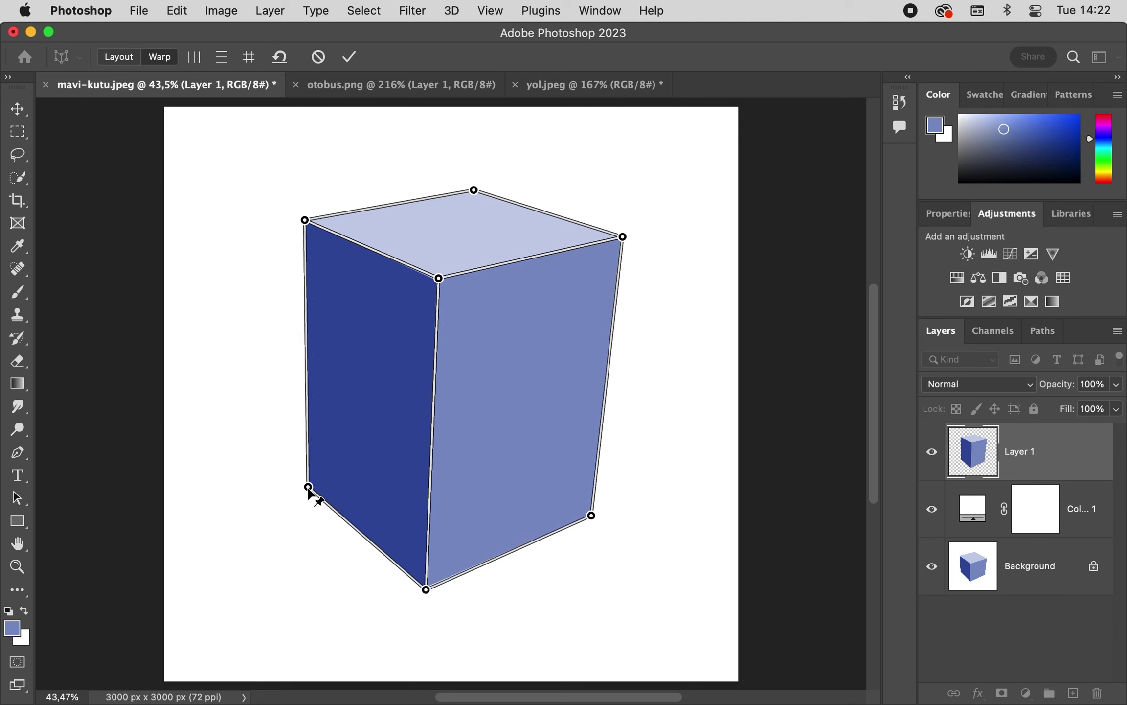
{"action": "left_click_drag", "start_coordinate": [426, 589], "coordinate": [437, 587]}
{"action": "left_click", "coordinate": [349, 57]}
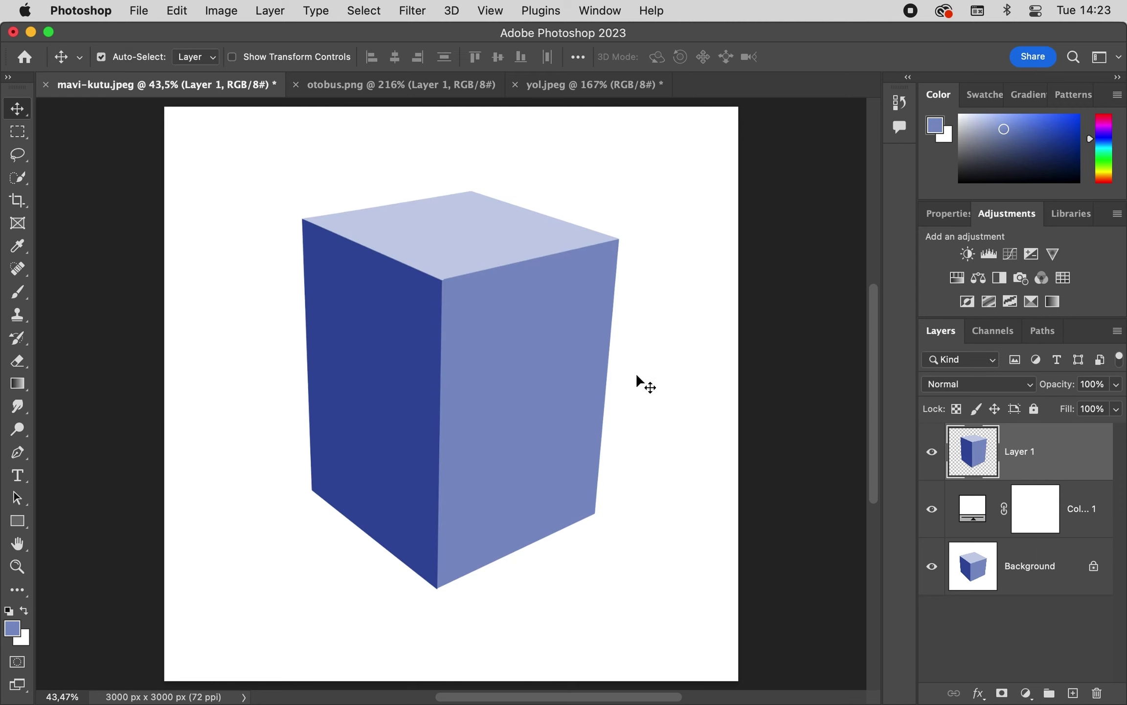
- Undo and redo the warp to compare with the original cube, then switch to otobus.png
{"action": "key", "text": "super+z"}
{"action": "key", "text": "super+z"}
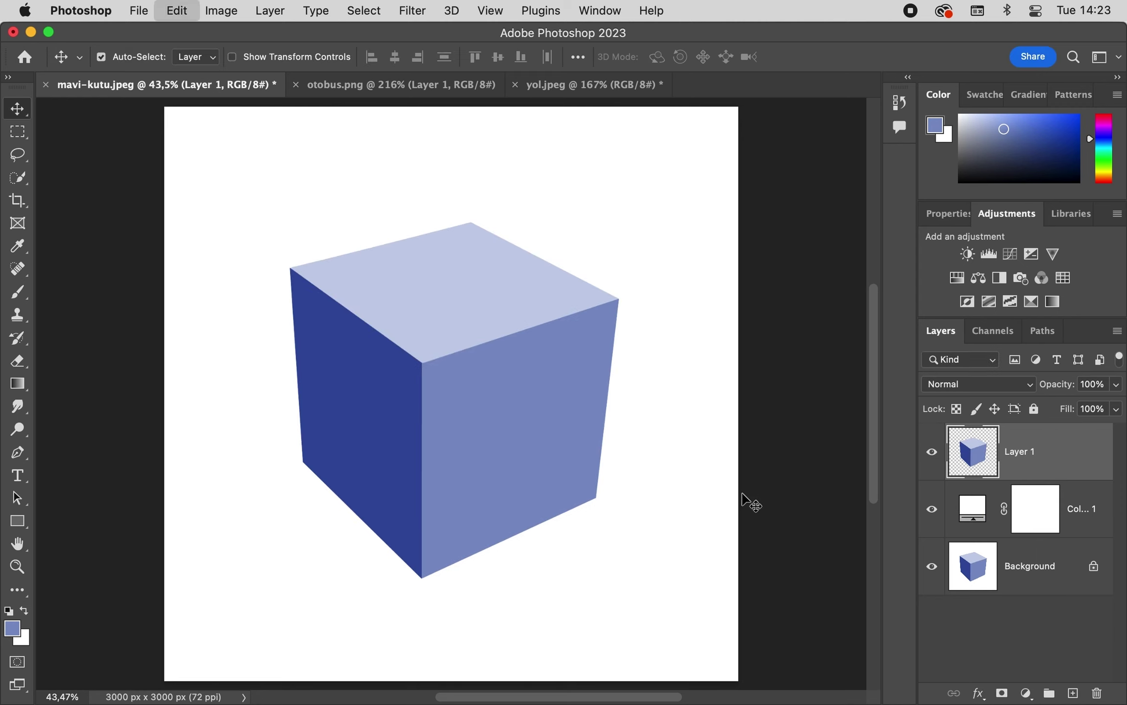
{"action": "key", "text": "super+shift+z"}
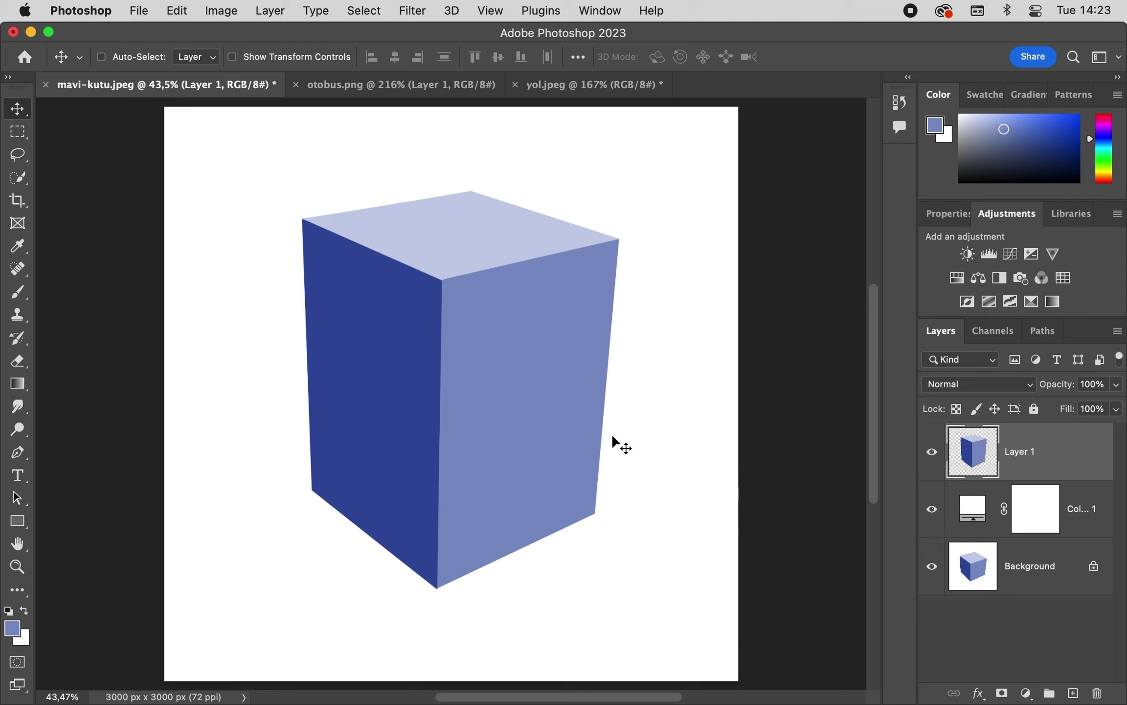
{"action": "left_click", "coordinate": [374, 86]}
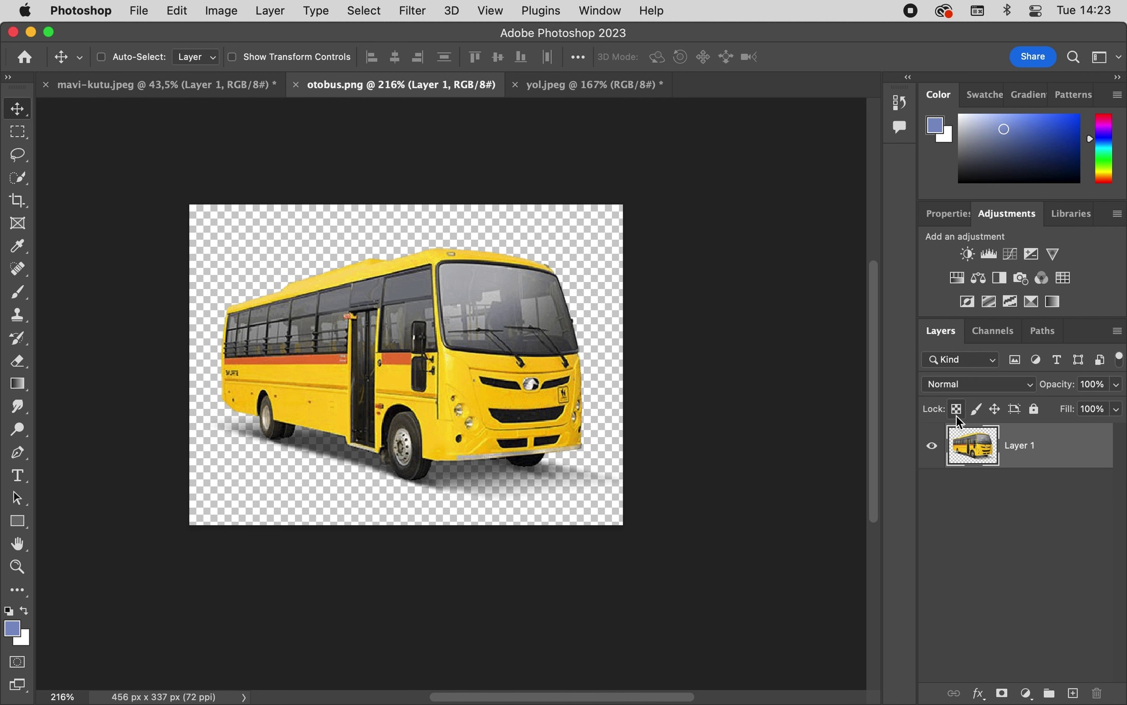
- Switch to the yol.jpeg road photo document
{"action": "left_click", "coordinate": [590, 86]}
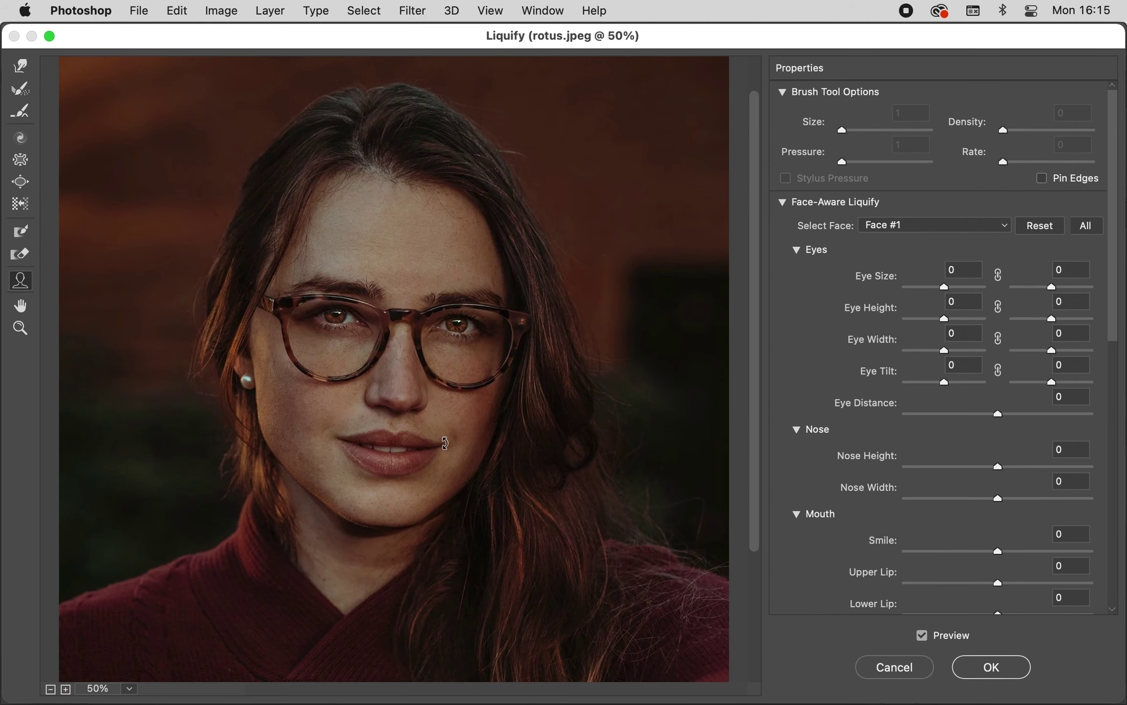
- Use Face-Aware Liquify handles to widen the smile, make the nose taller and narrower, and enlarge the eyes
{"action": "left_click_drag", "start_coordinate": [445, 443], "coordinate": [447, 433]}
{"action": "mouse_move", "coordinate": [394, 392]}
{"action": "left_mouse_down"}
{"action": "mouse_move", "coordinate": [394, 377]}
{"action": "mouse_move", "coordinate": [379, 404]}
{"action": "left_mouse_up"}
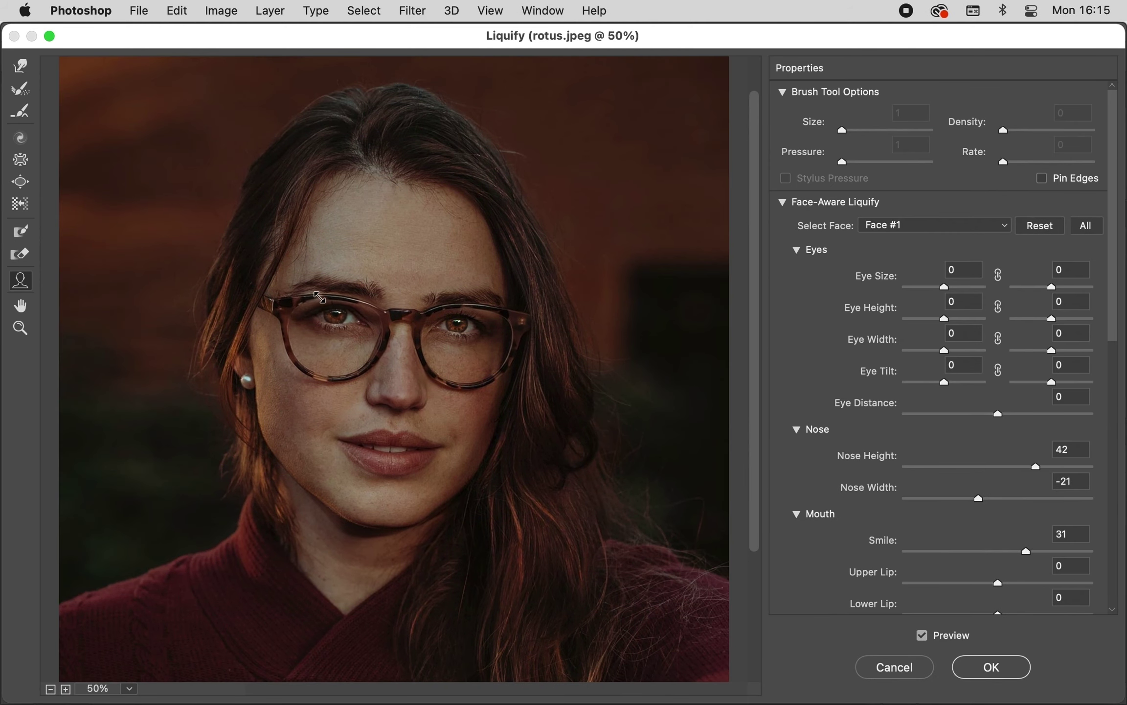
{"action": "left_click_drag", "start_coordinate": [320, 297], "coordinate": [301, 291]}
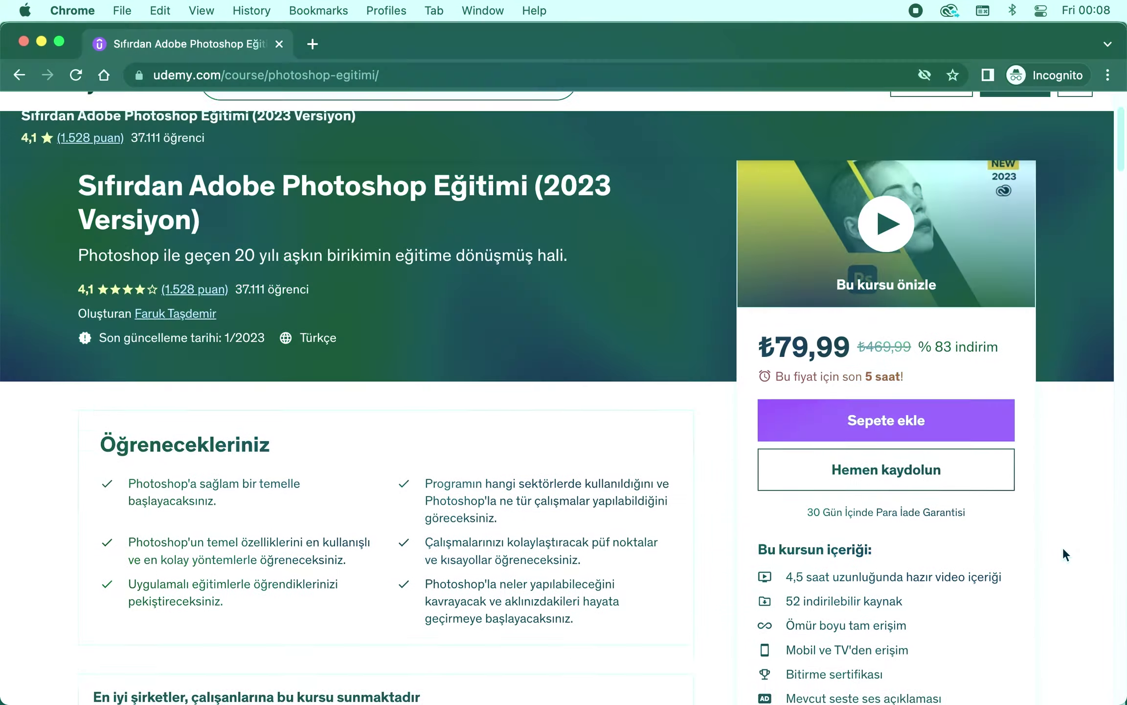
- Scroll down the Udemy course page to the course content list
{"action": "scroll", "coordinate": [1064, 547], "scroll_direction": "down", "scroll_amount": 5}
{"action": "scroll", "coordinate": [1062, 548], "scroll_direction": "down", "scroll_amount": 2}
{"action": "scroll", "coordinate": [1063, 548], "scroll_direction": "down", "scroll_amount": 4}
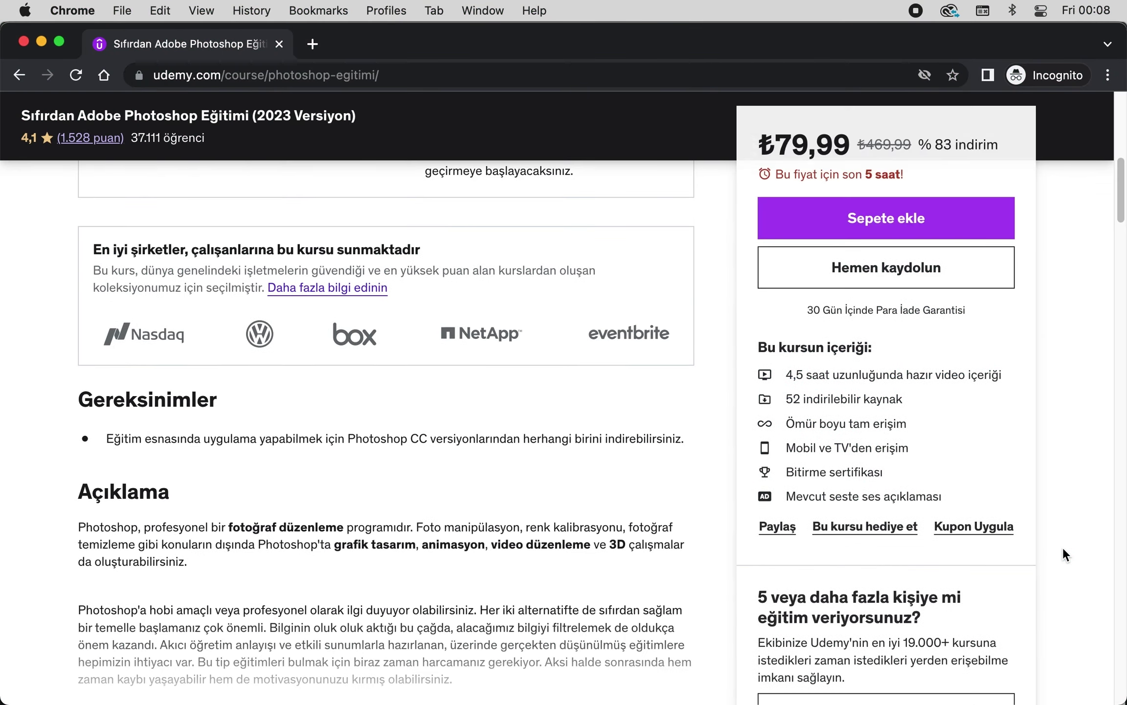
{"action": "scroll", "coordinate": [1062, 549], "scroll_direction": "down", "scroll_amount": 10}
{"action": "scroll", "coordinate": [1063, 548], "scroll_direction": "down", "scroll_amount": 5}
{"action": "scroll", "coordinate": [1063, 548], "scroll_direction": "down", "scroll_amount": 1}
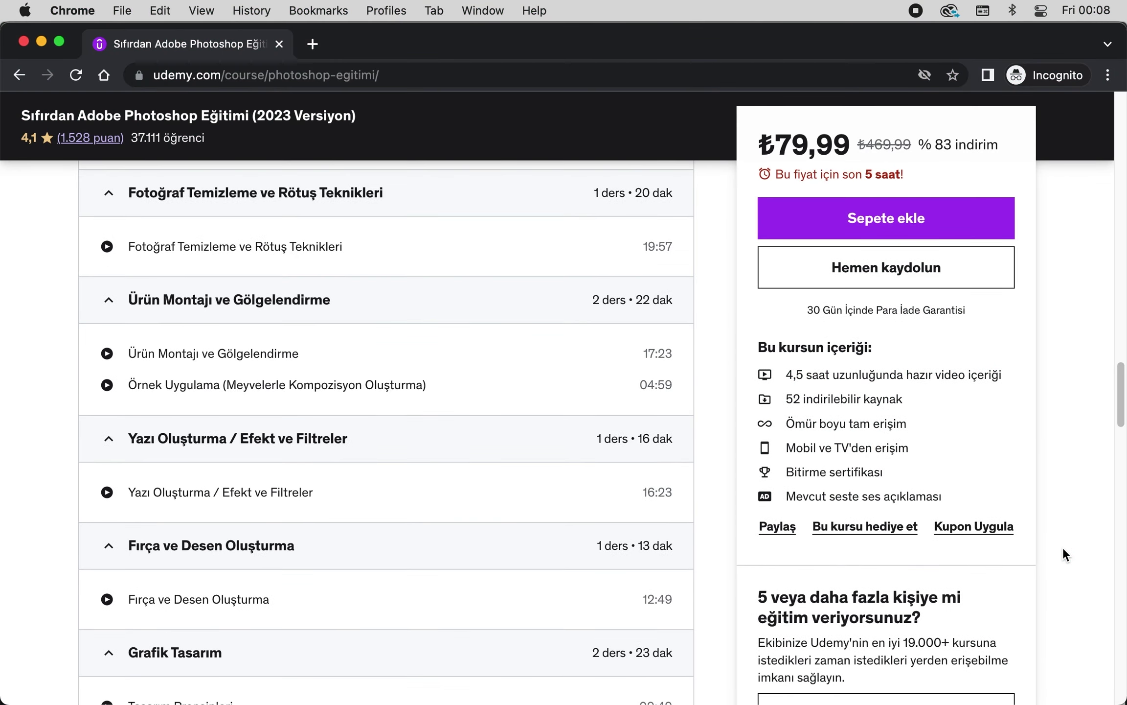